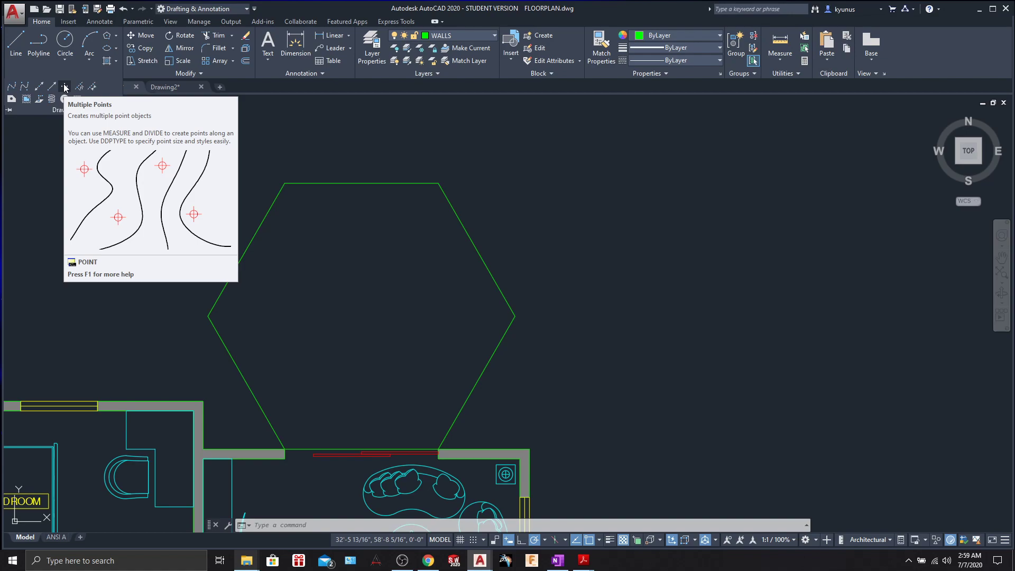
Place a single point object just inside the left corner of the hexagon using Multiple Points.
left_click(65, 86)
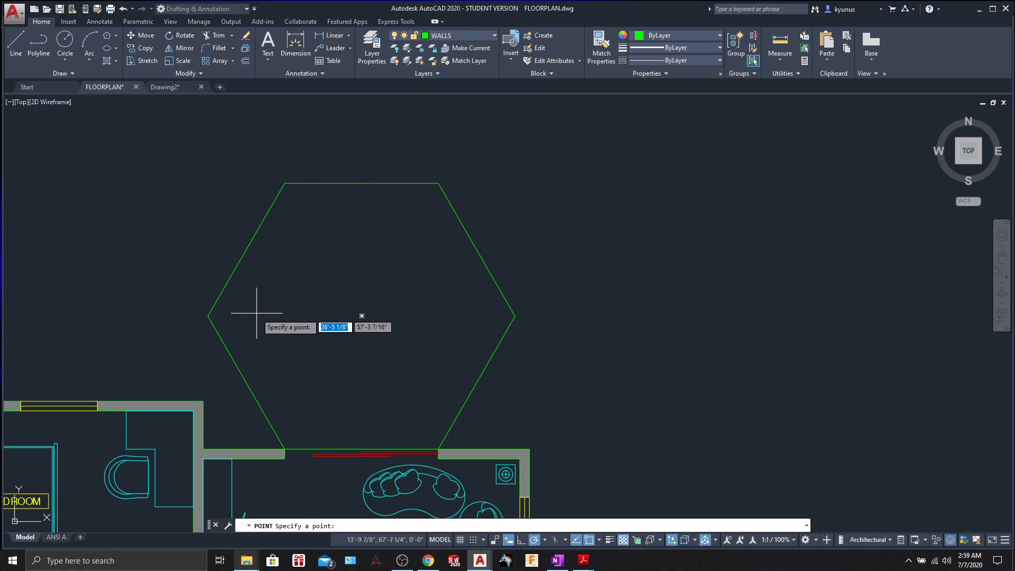
left_click(224, 317)
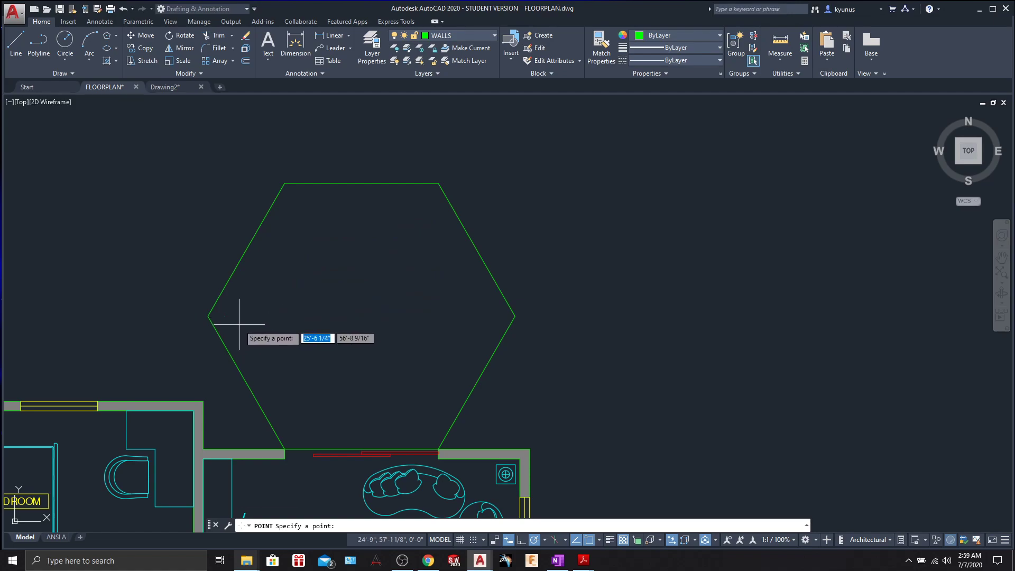
scroll(226, 332, "up", 3)
scroll(159, 295, "down", 3)
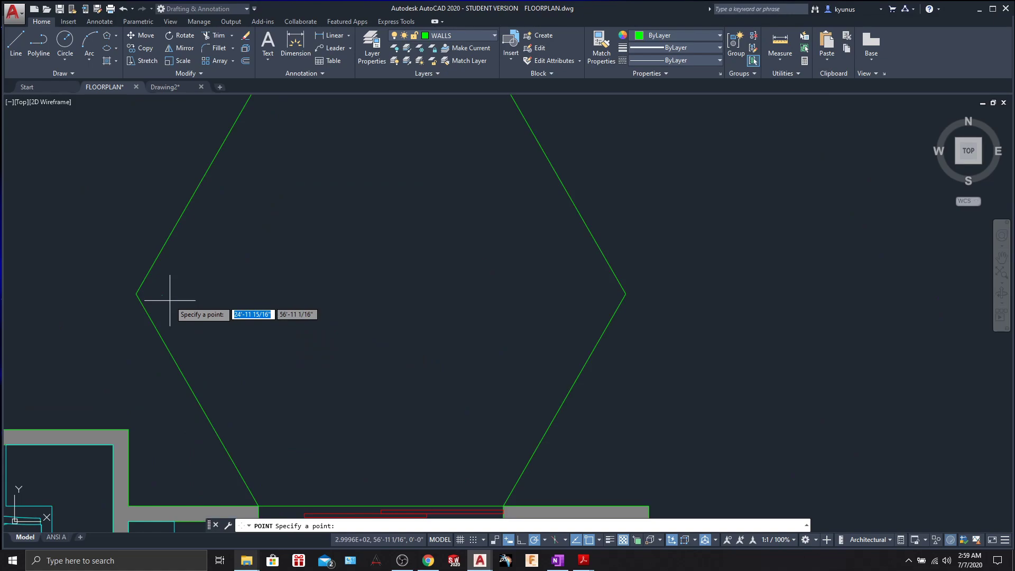
scroll(191, 323, "down", 2)
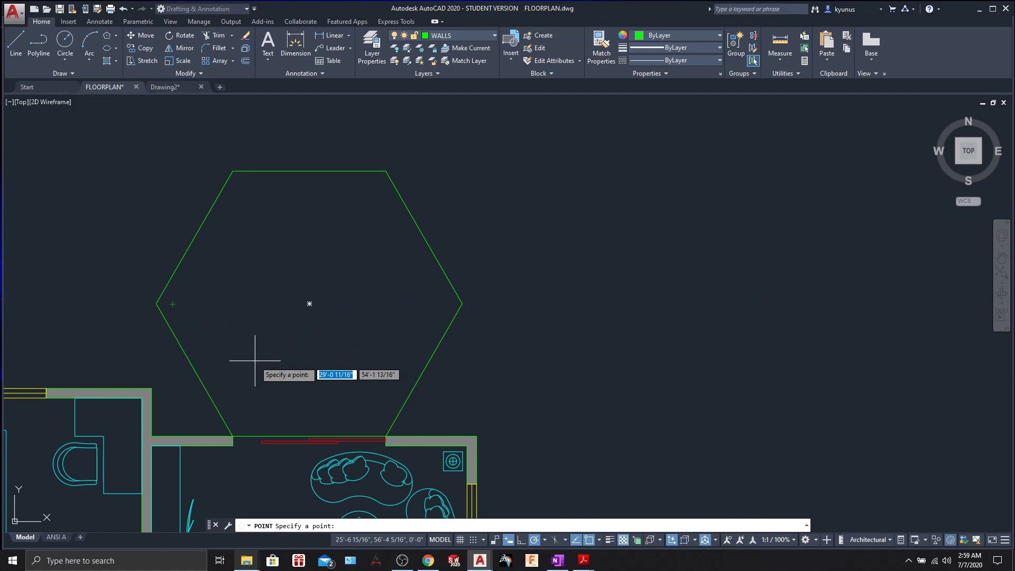
key("Escape")
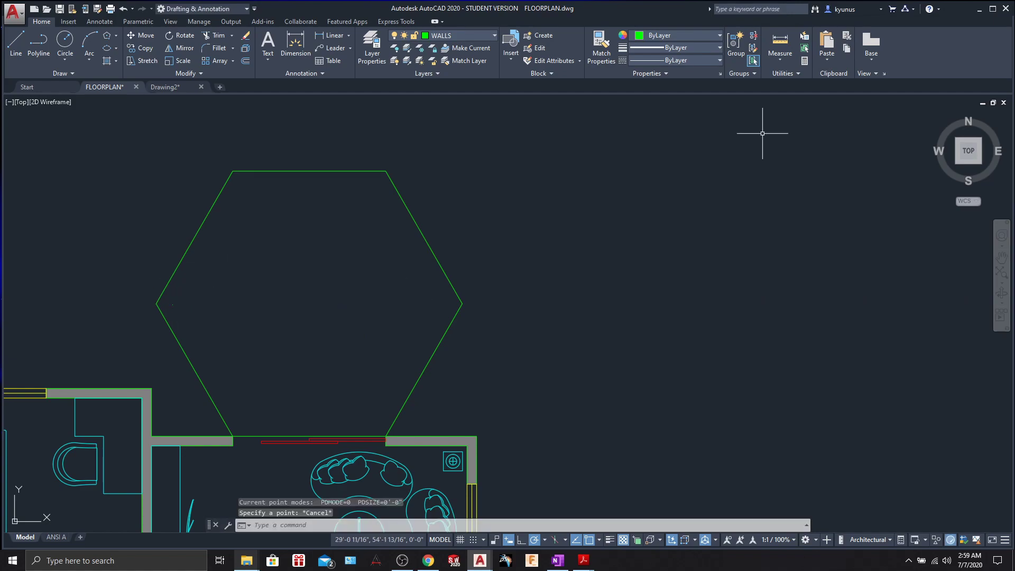
Change the drawing's point style to the circle with a cross through it.
left_click(786, 74)
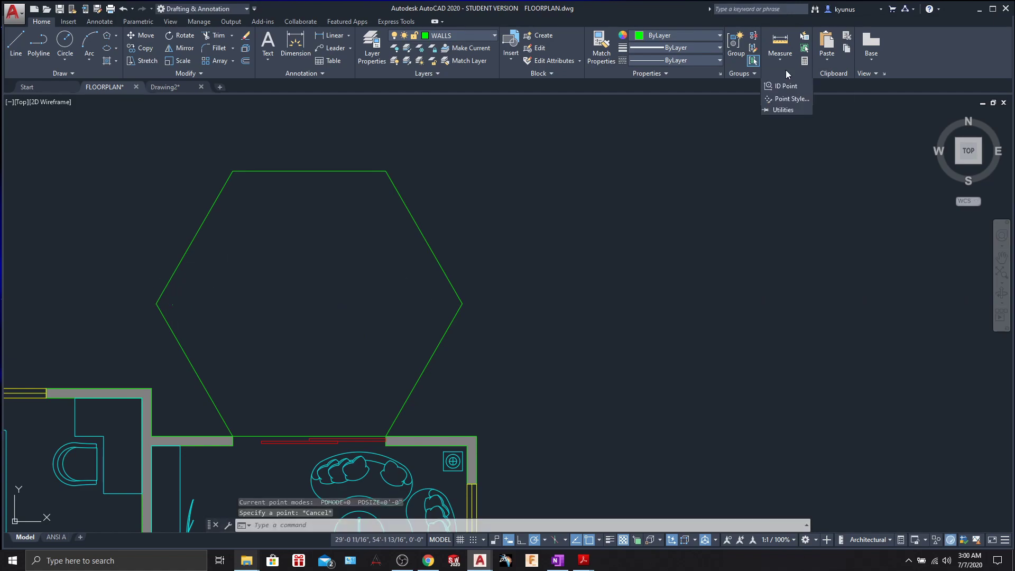
left_click(790, 99)
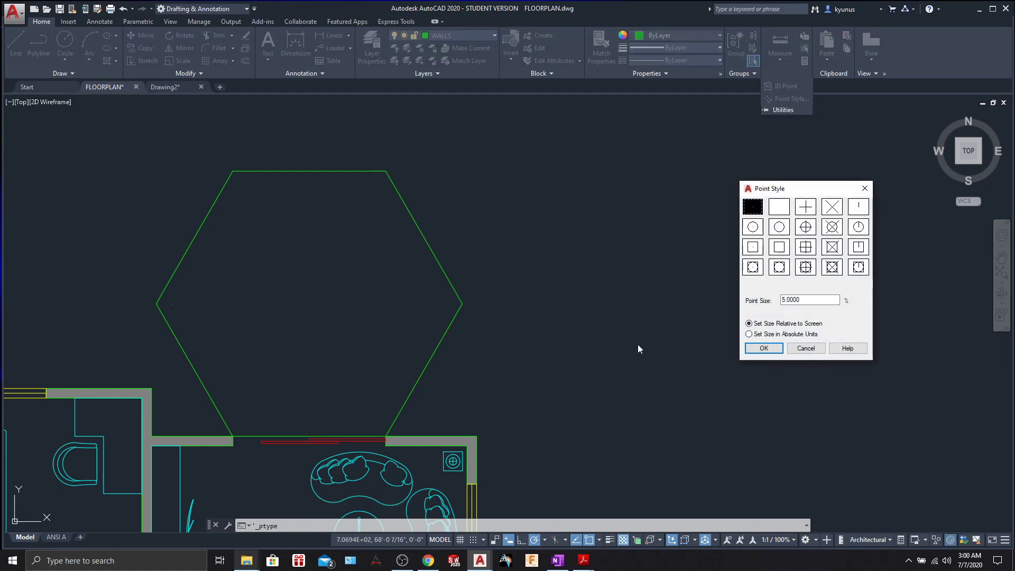
left_click_drag(784, 189, 563, 136)
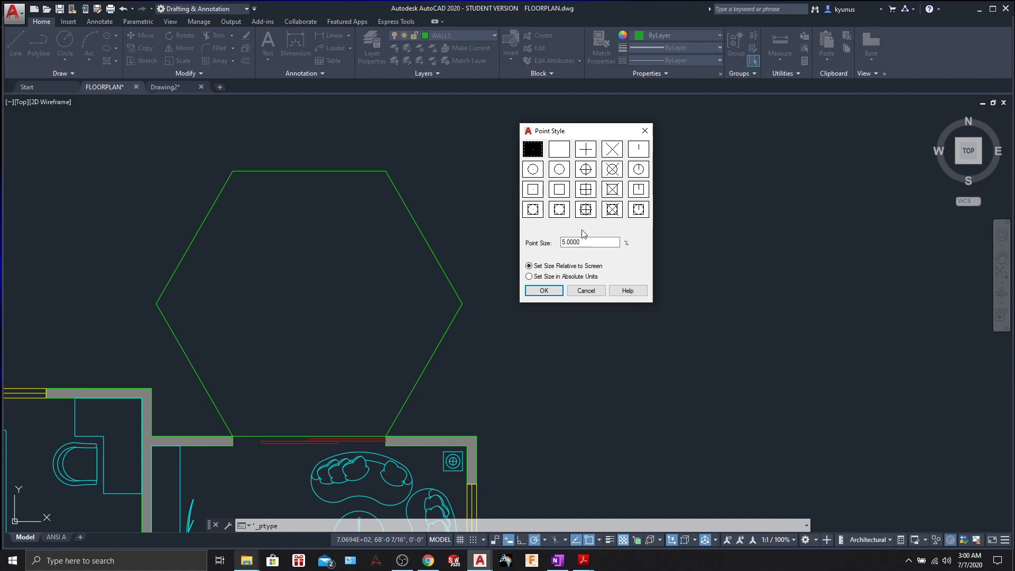
left_click(589, 172)
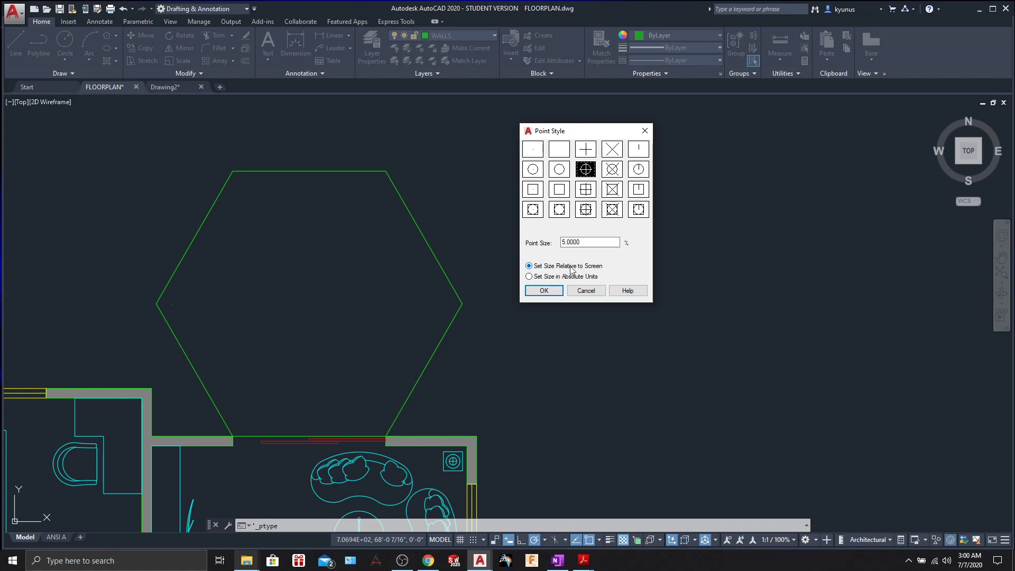
left_click(544, 291)
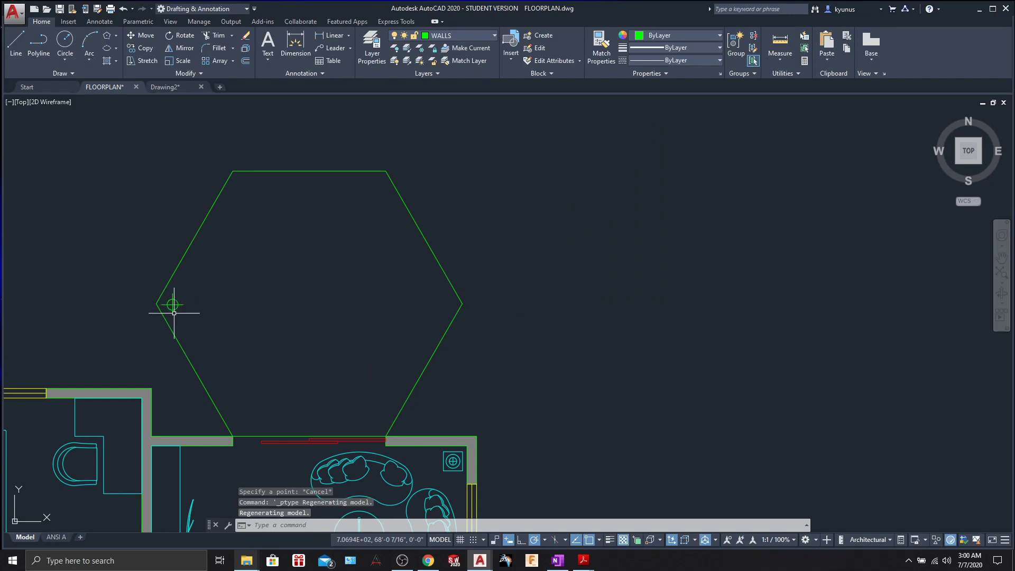
Place eleven more points clockwise just inside the hexagon's outline, near its remaining corners and the middle of each side.
scroll(205, 326, "up", 2)
scroll(197, 288, "down", 2)
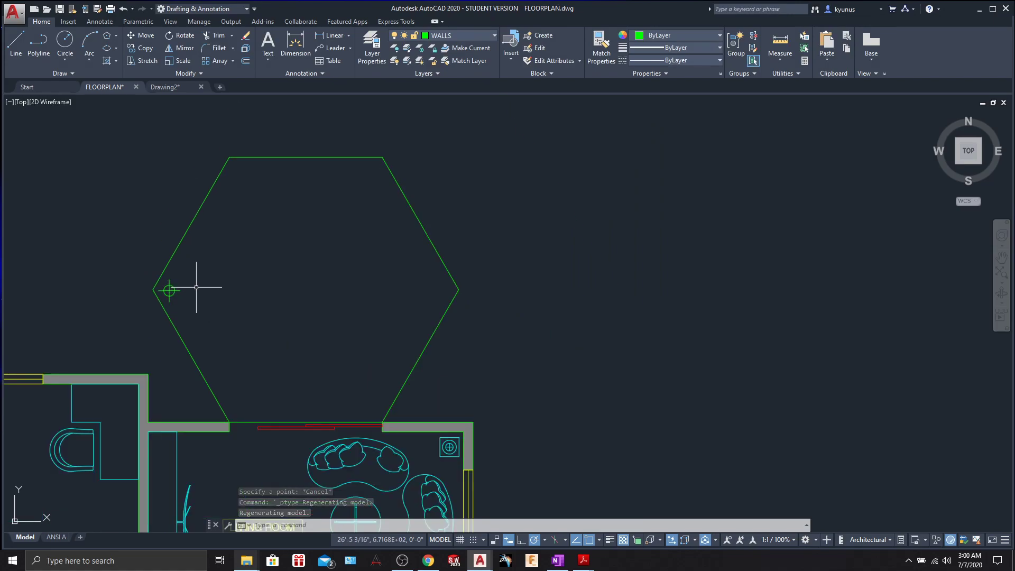
left_click(67, 74)
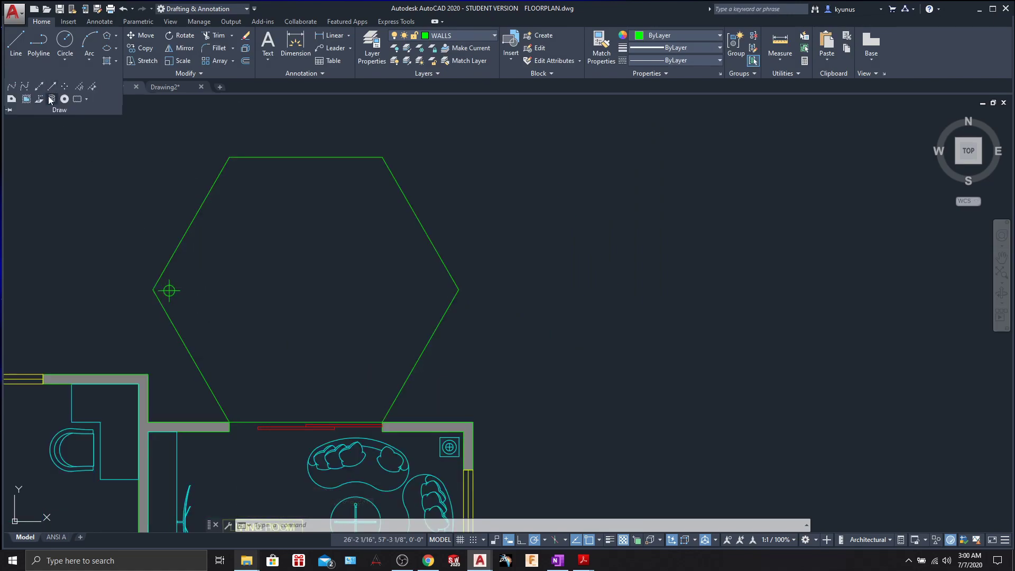
left_click(62, 88)
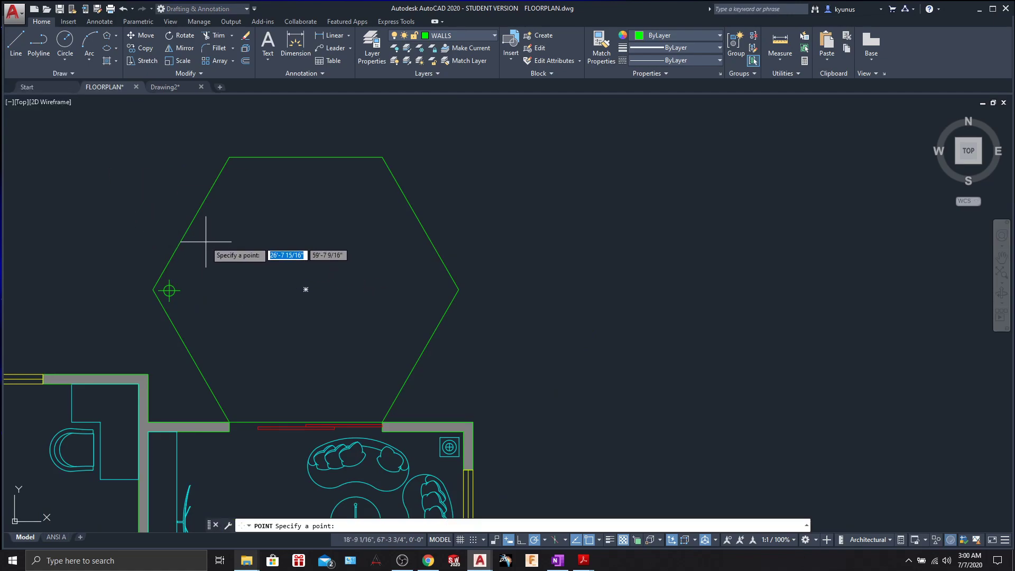
left_click(206, 234)
left_click(236, 174)
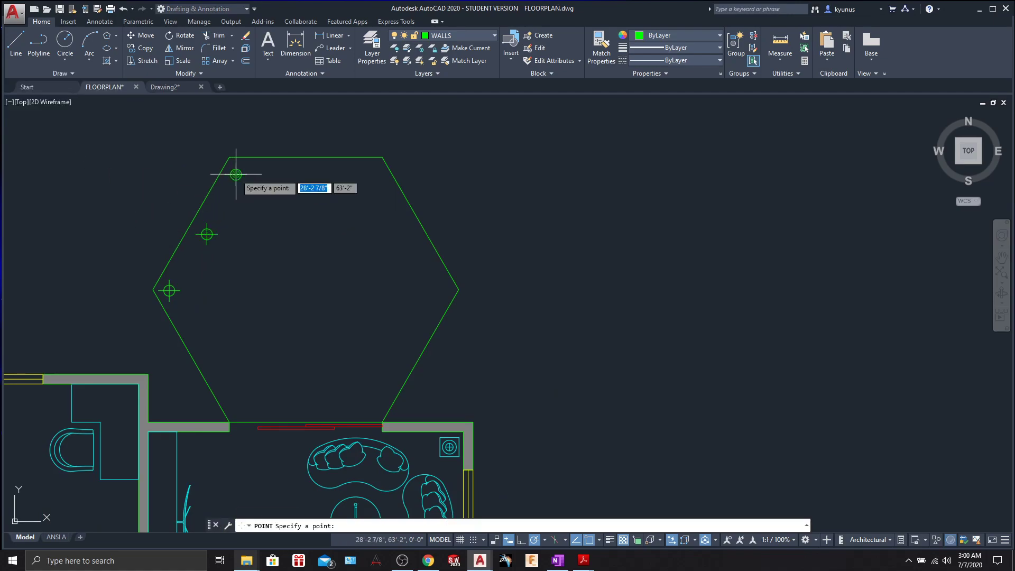
left_click(303, 174)
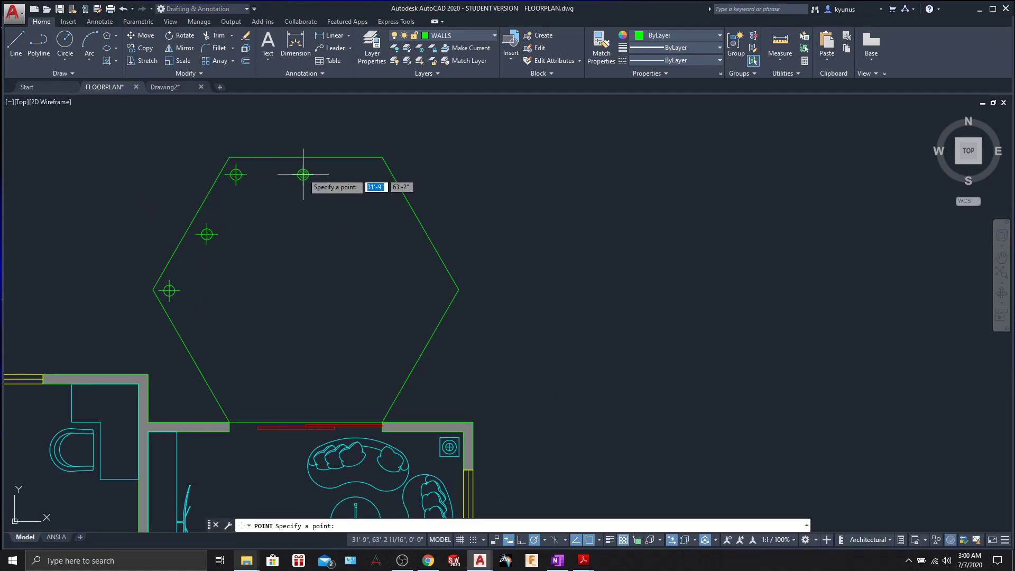
left_click(371, 175)
left_click(408, 227)
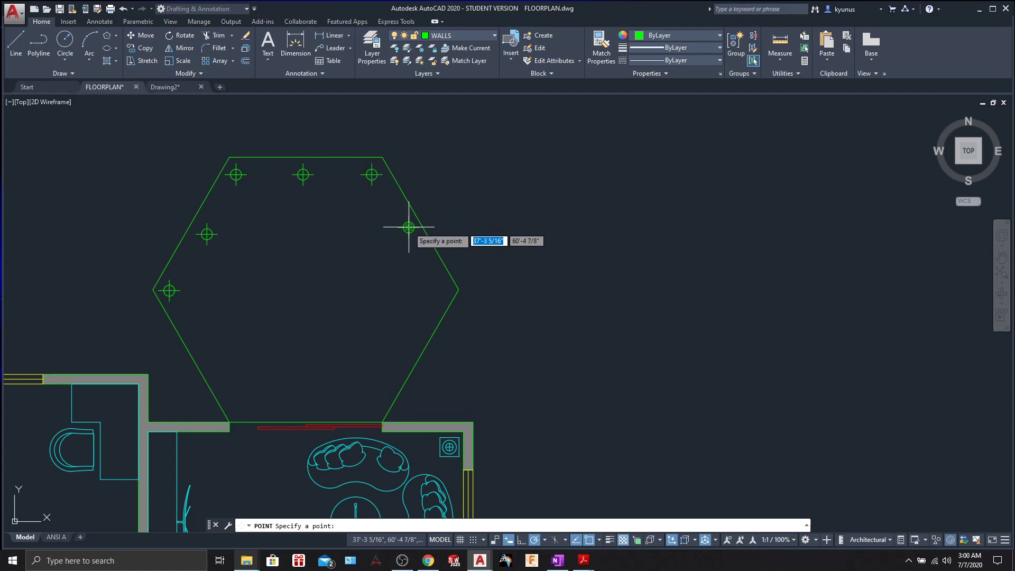
left_click(438, 290)
left_click(401, 344)
left_click(370, 406)
left_click(303, 404)
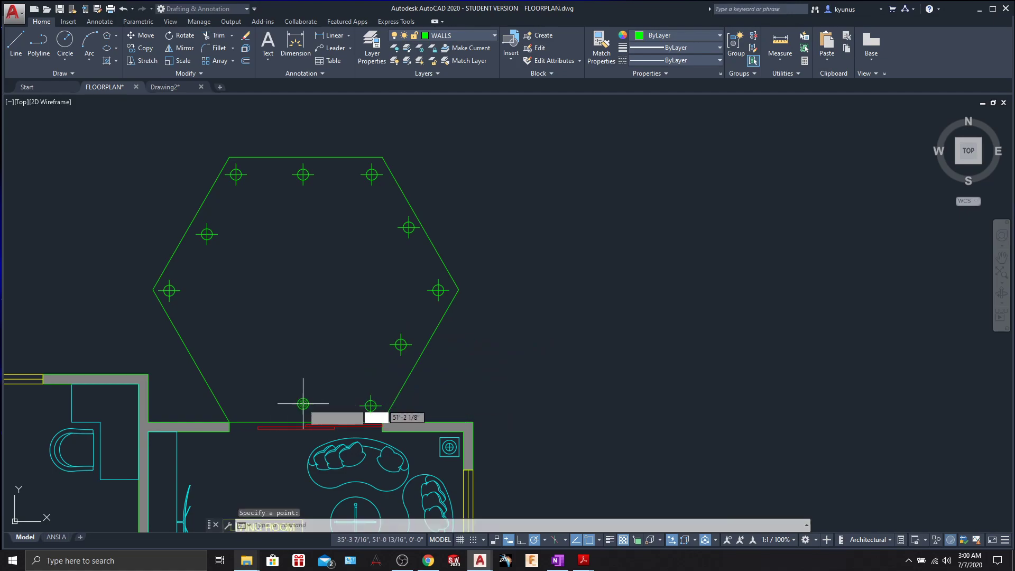
left_click(235, 404)
left_click(201, 352)
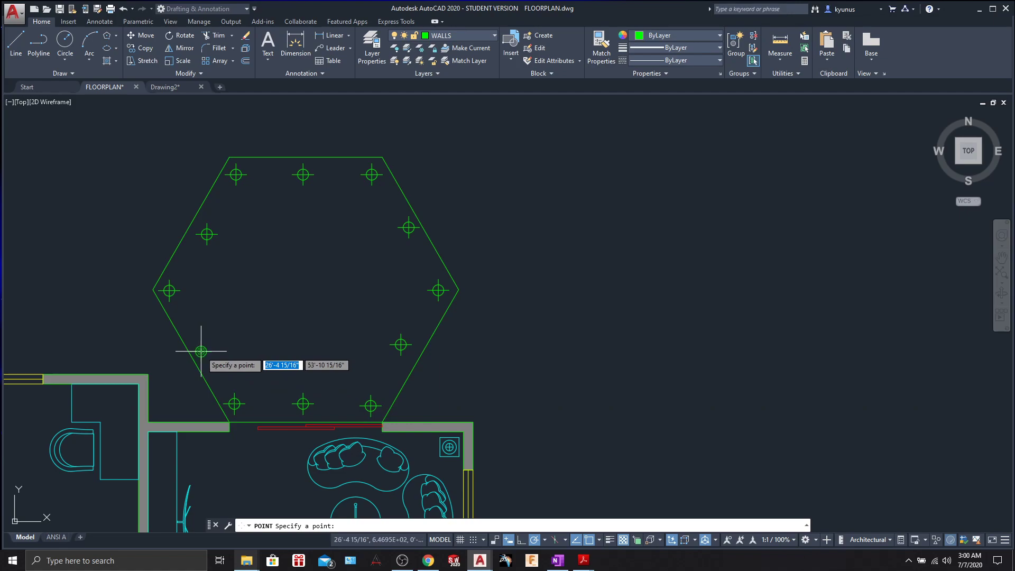
key("Escape")
Examine the ring of points inside the hexagon and how the hexagon sits against the rest of the floor plan.
mouse_move(535, 354)
middle_mouse_down()
mouse_move(537, 335)
mouse_move(664, 330)
middle_mouse_up()
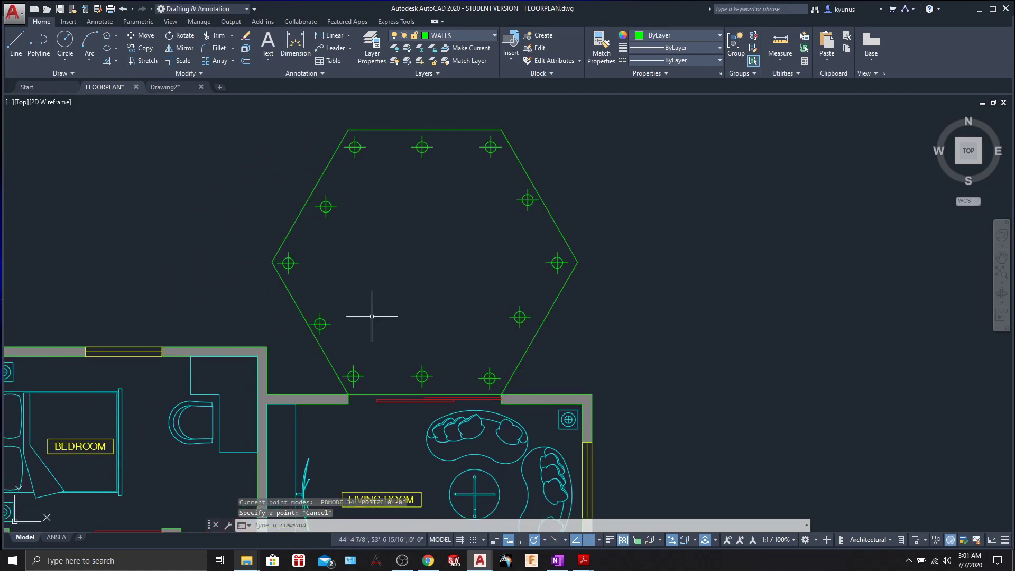
scroll(616, 340, "up", 3)
scroll(629, 340, "down", 3)
scroll(635, 346, "down", 4)
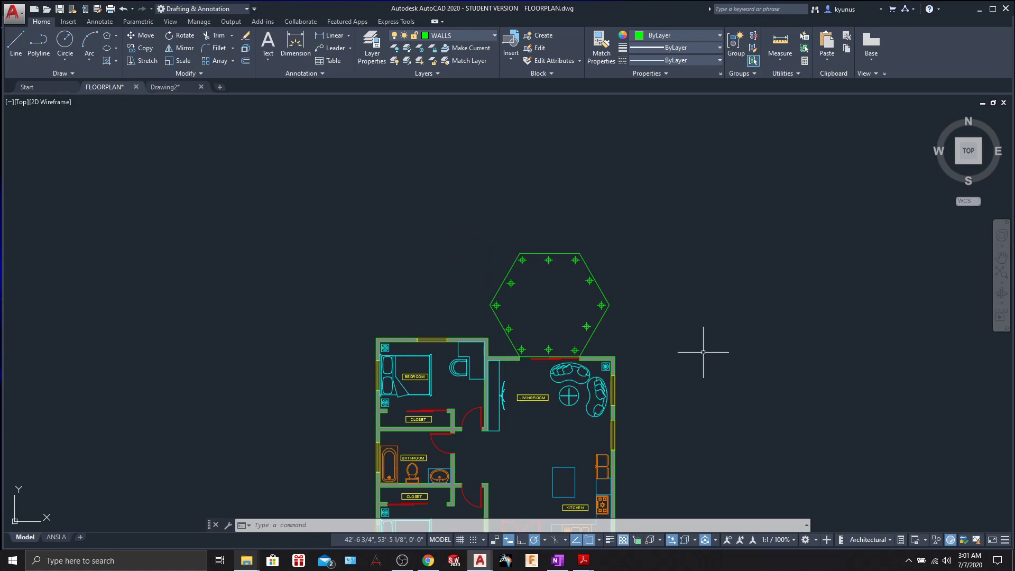
scroll(593, 277, "up", 3)
middle_click_drag(669, 365, 675, 273)
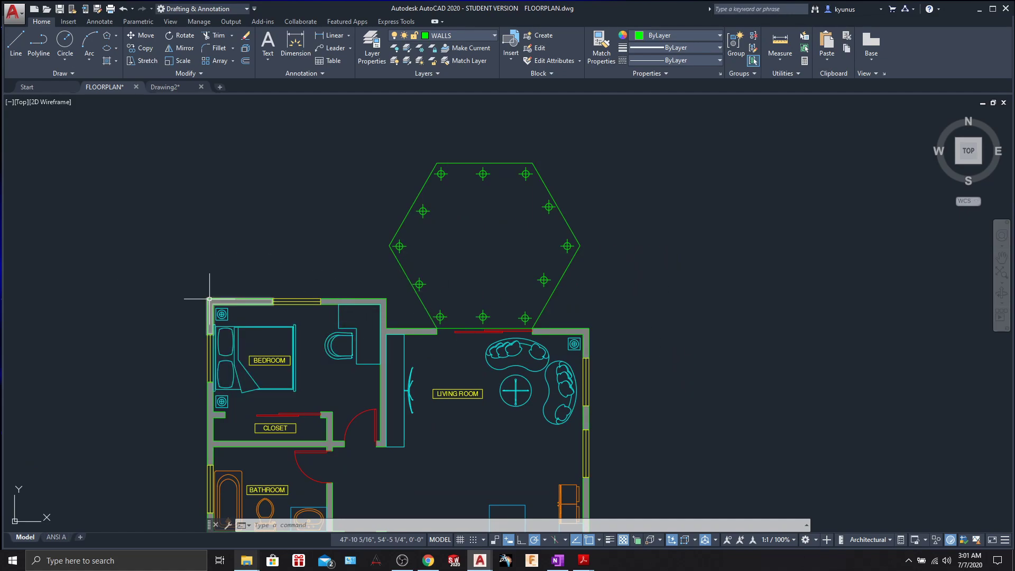
scroll(626, 343, "down", 2)
middle_click_drag(626, 353, 613, 230)
middle_click_drag(643, 275, 603, 346)
middle_click_drag(571, 291, 574, 338)
scroll(572, 323, "up", 3)
middle_click_drag(556, 282, 598, 394)
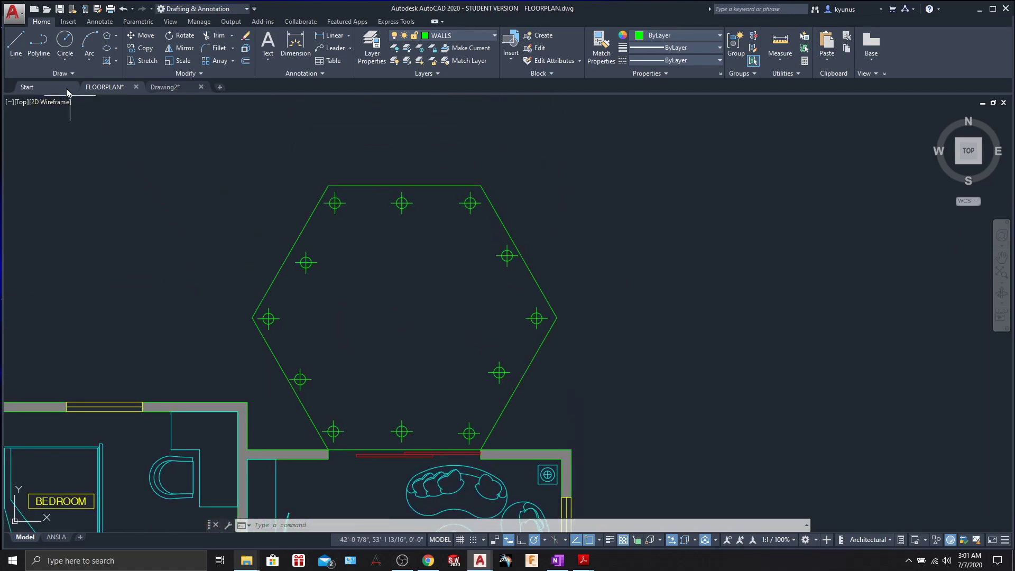
Start the Spline Fit command and check the running object snap modes for Node.
left_click(60, 73)
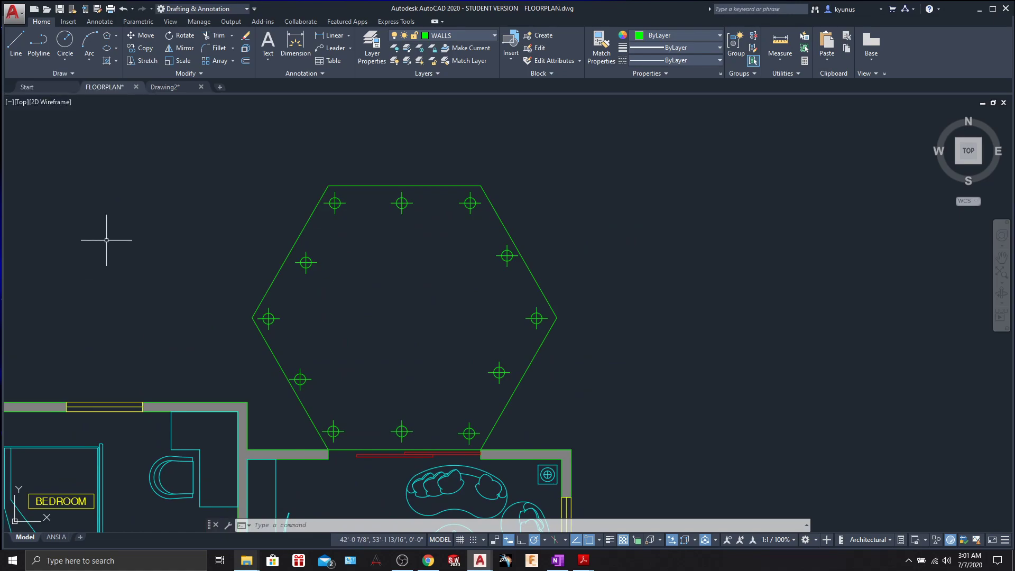
left_click(67, 74)
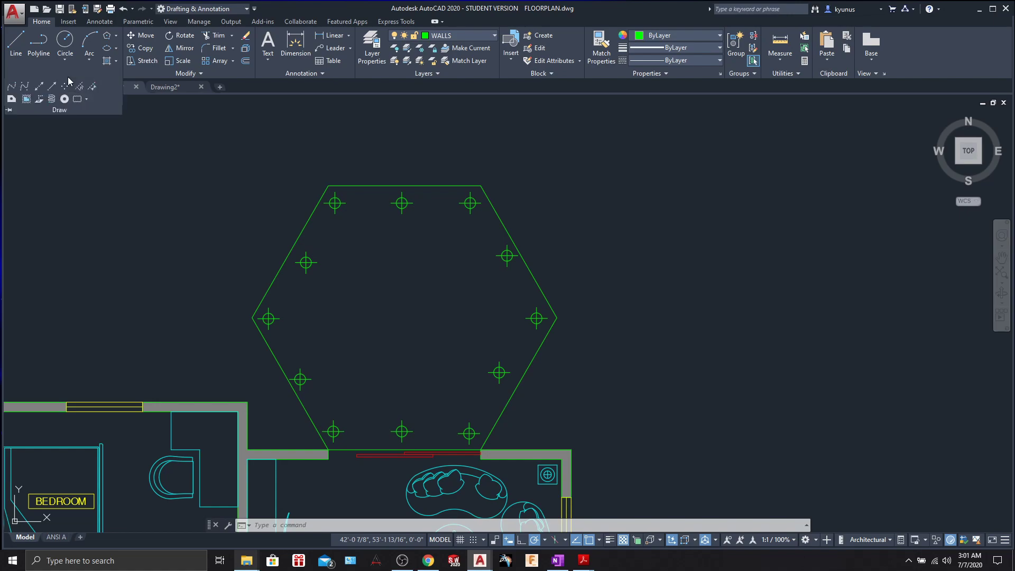
left_click(10, 87)
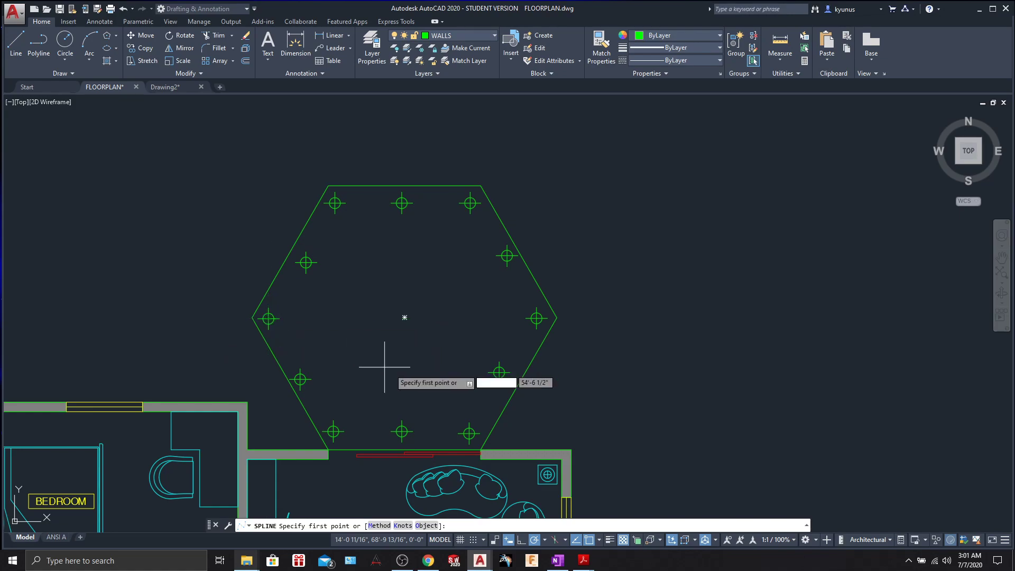
left_click(599, 540)
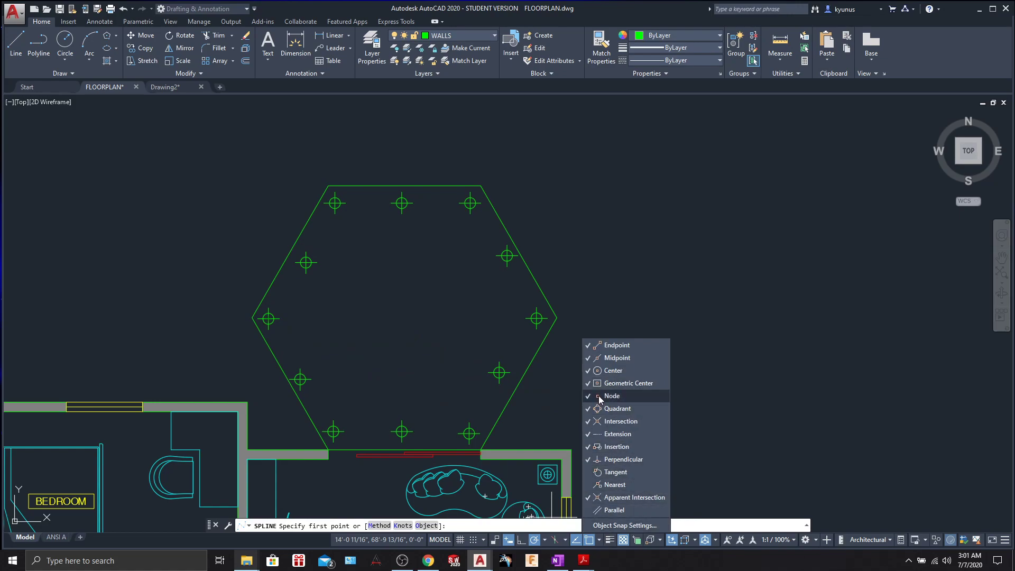
key("Escape")
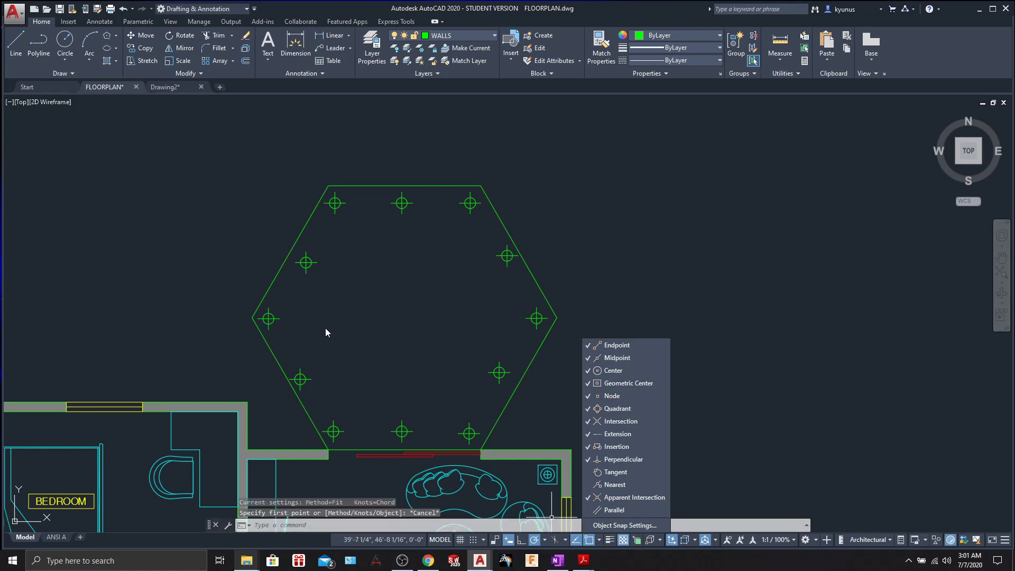
Draw a fit spline clockwise through all twelve point nodes inside the hexagon, starting and ending at its far-left point.
key("Return")
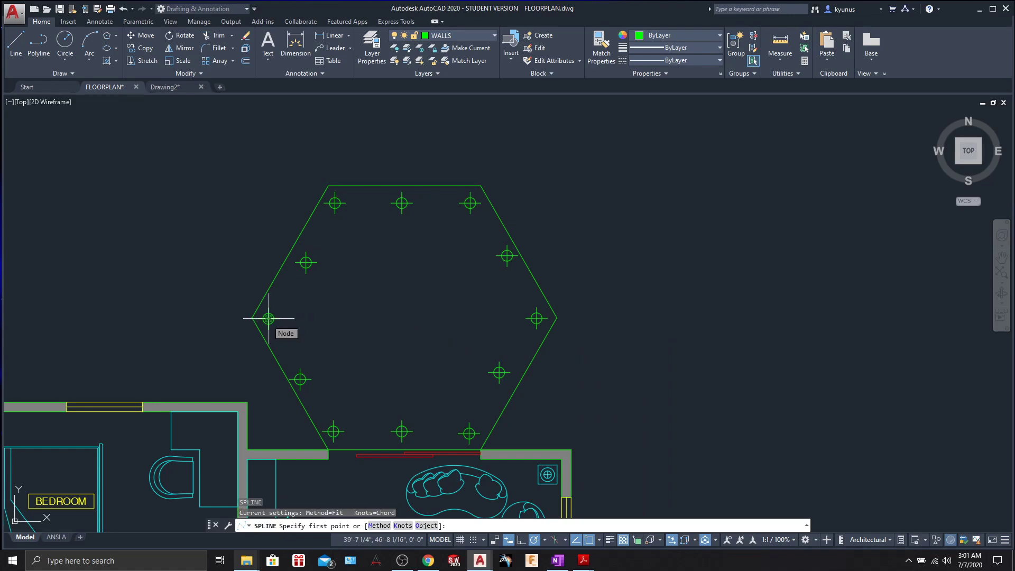
left_click(268, 318)
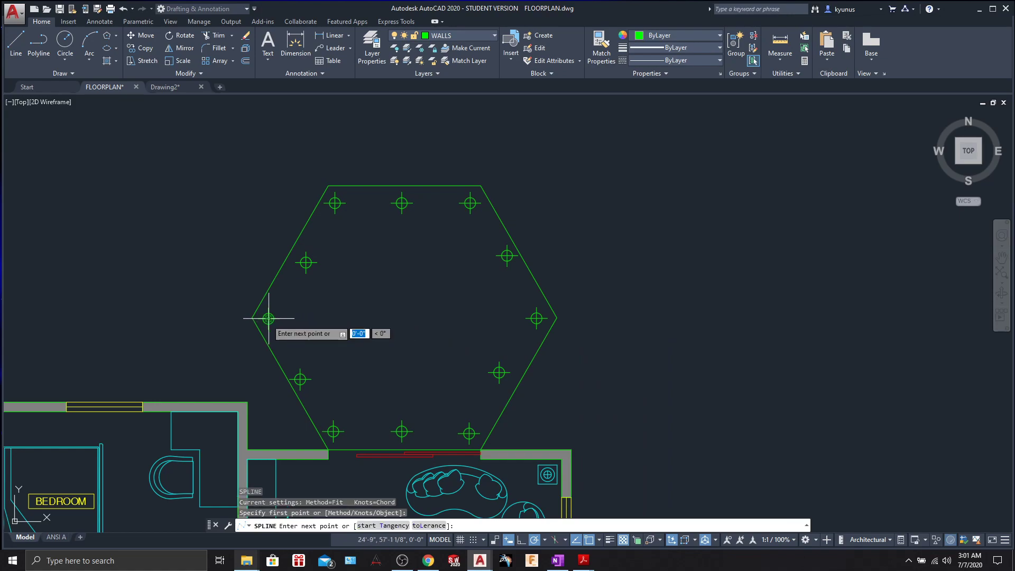
left_click(306, 262)
left_click(335, 203)
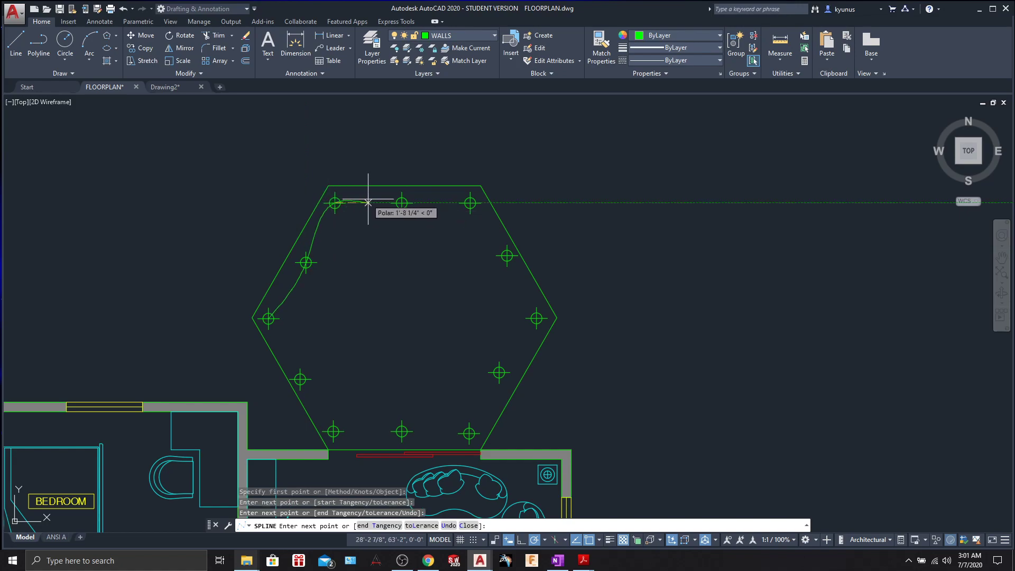
left_click(401, 202)
left_click(470, 202)
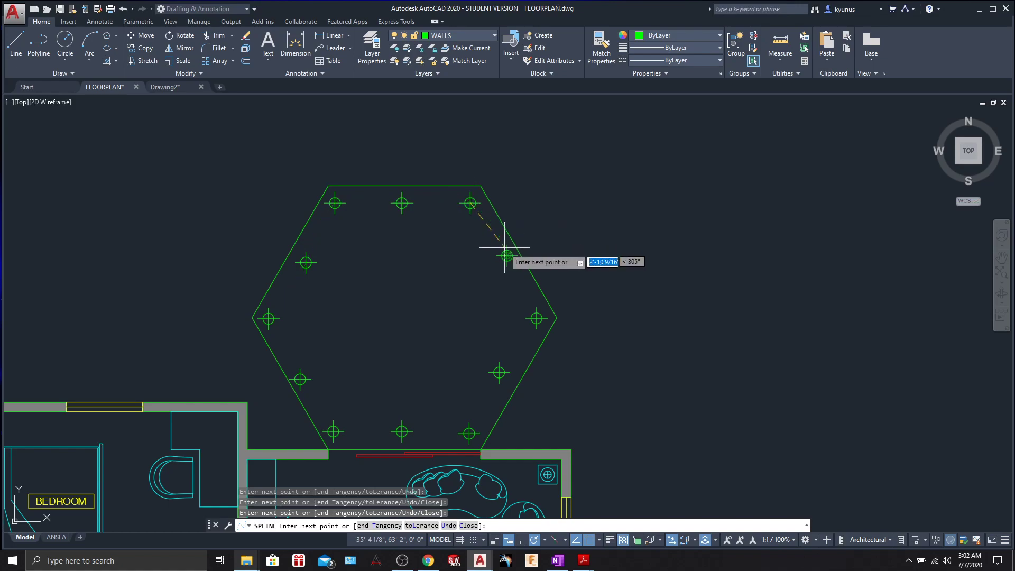
left_click(507, 255)
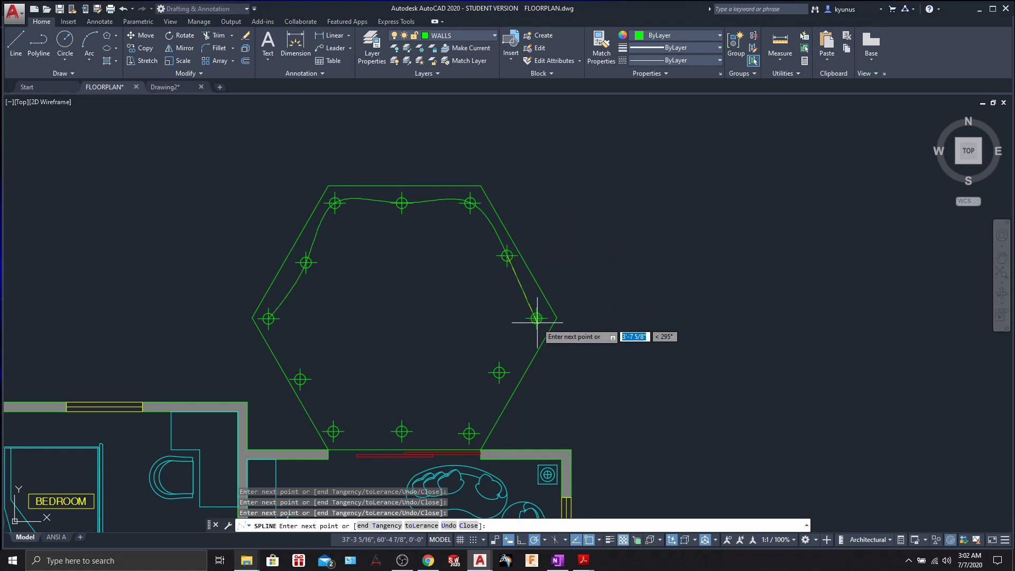
left_click(536, 317)
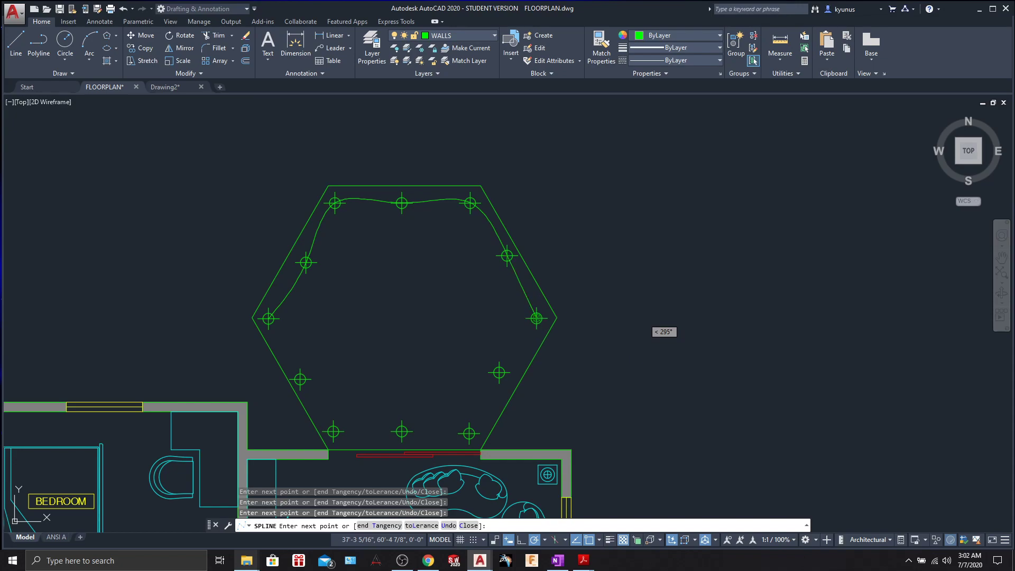
left_click(499, 372)
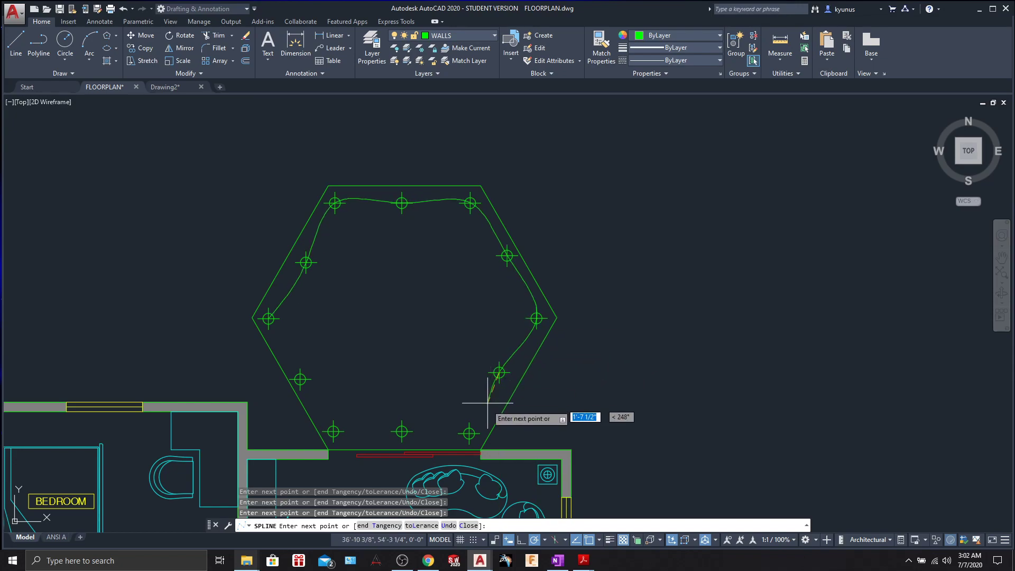
left_click(469, 433)
left_click(401, 431)
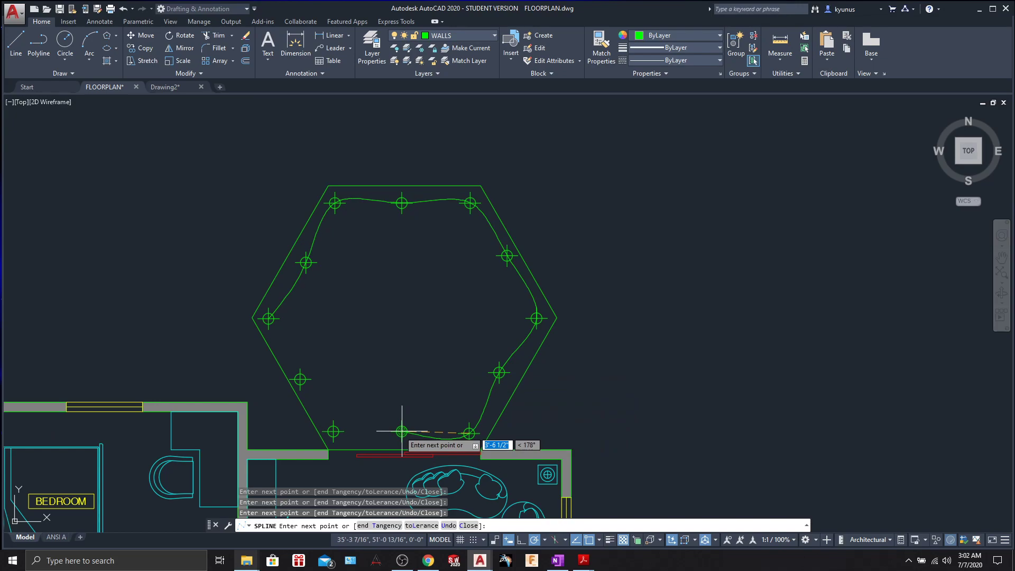
left_click(333, 430)
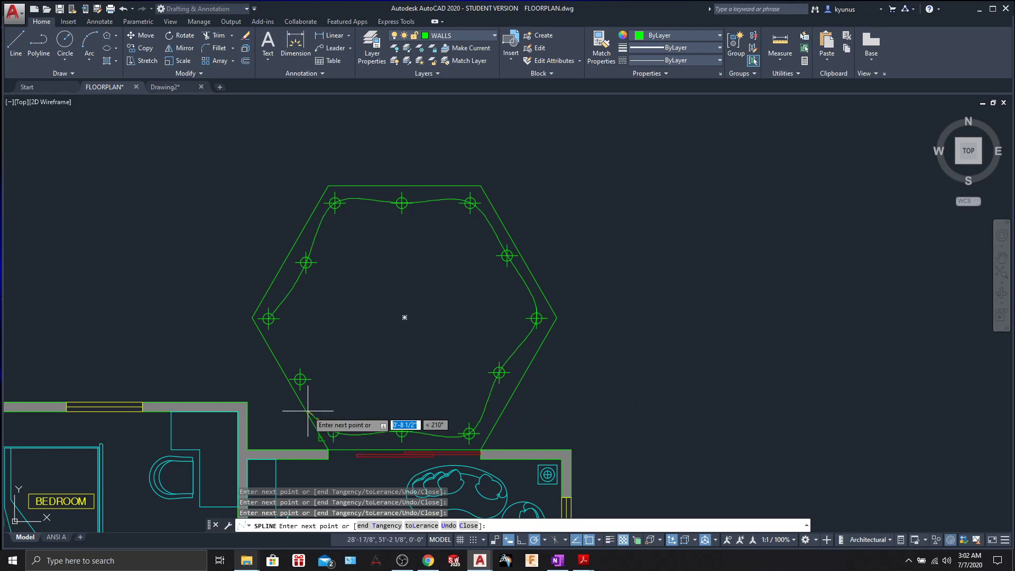
left_click(300, 379)
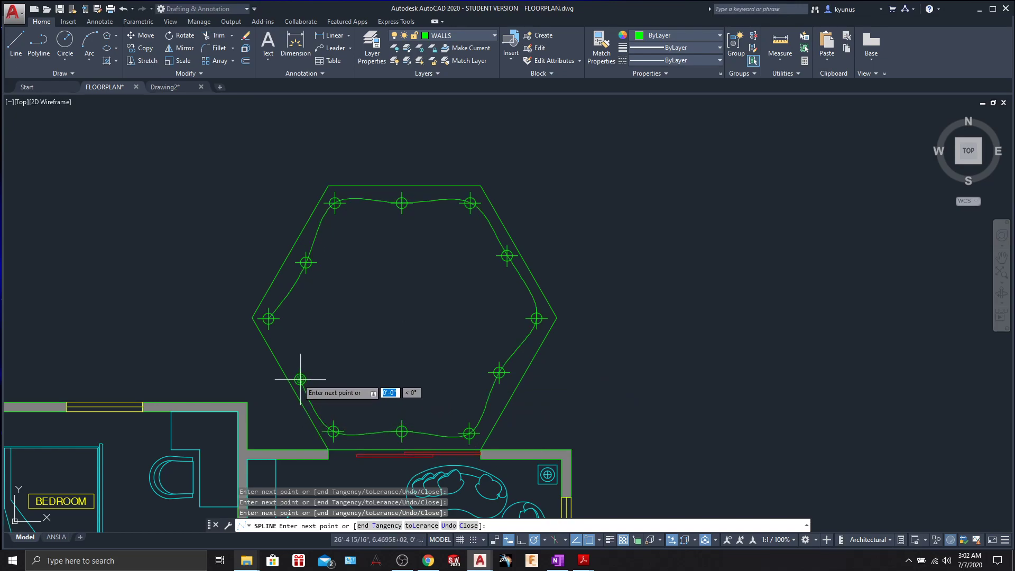
left_click(269, 319)
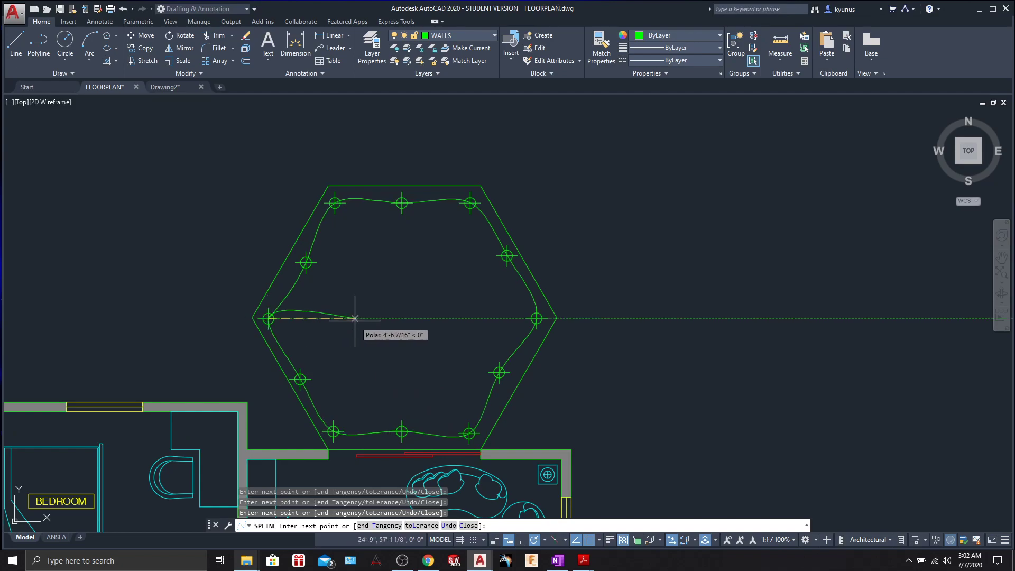
key("Return")
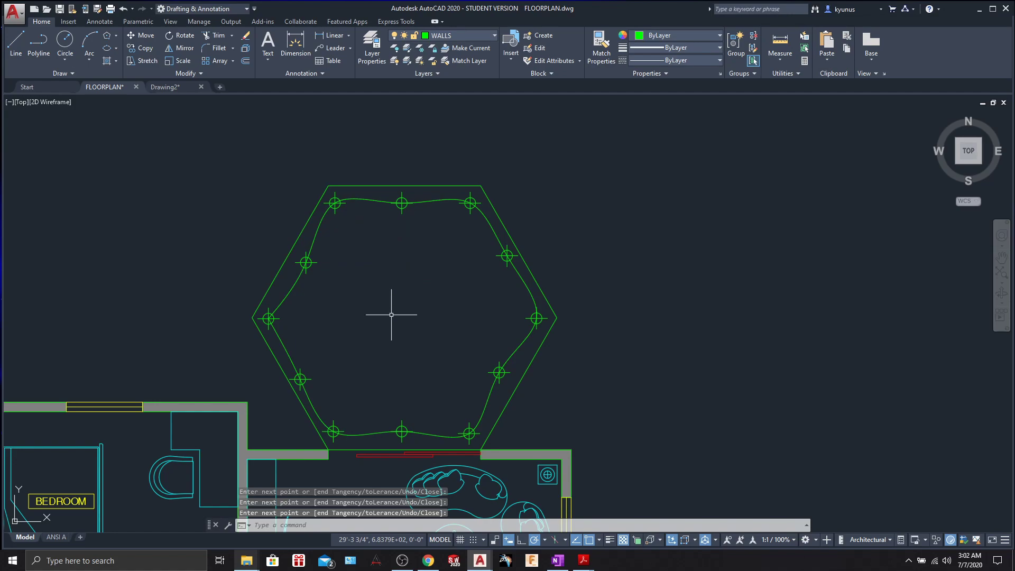
Start the Donut command with an inside diameter of 6 inches and an outside diameter of 12 inches.
middle_click_drag(389, 317, 384, 262)
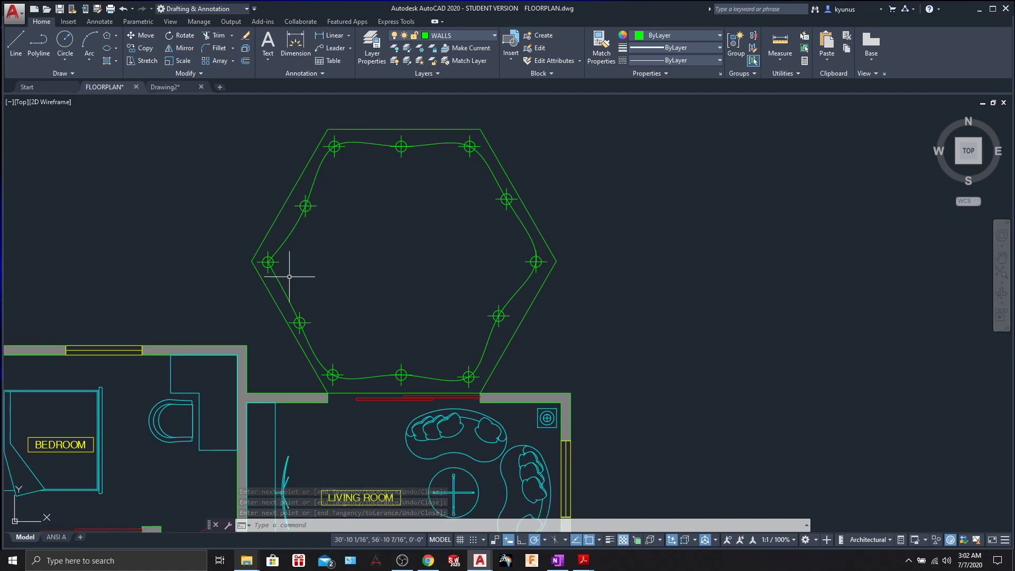
mouse_move(581, 201)
middle_mouse_down()
mouse_move(607, 255)
mouse_move(598, 244)
middle_mouse_up()
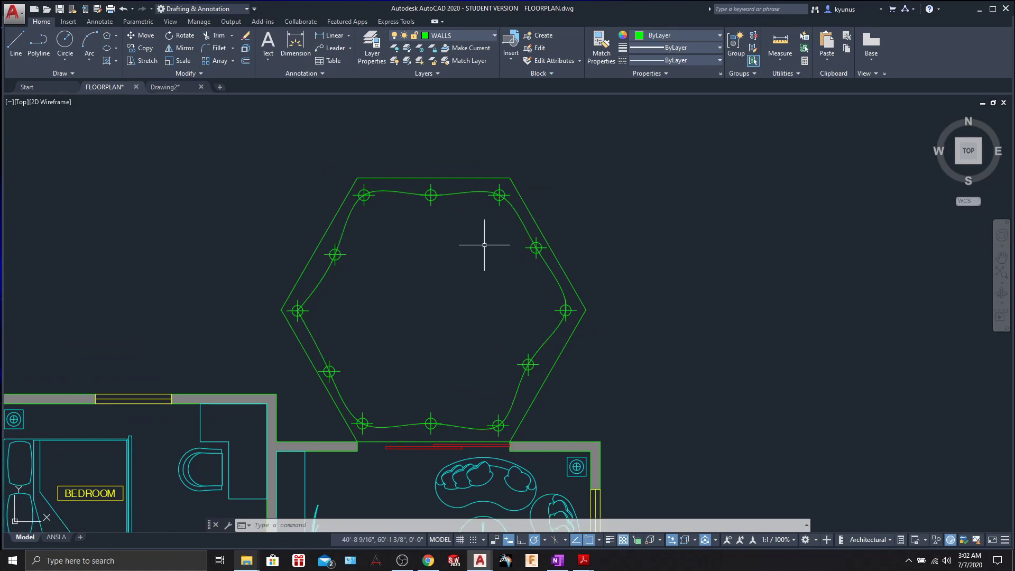
left_click(73, 74)
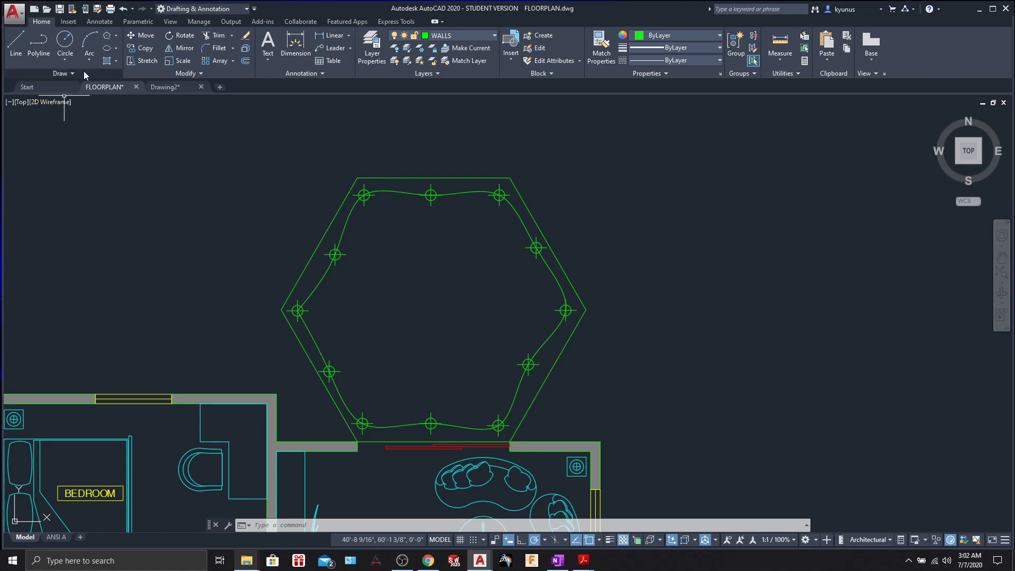
left_click(61, 74)
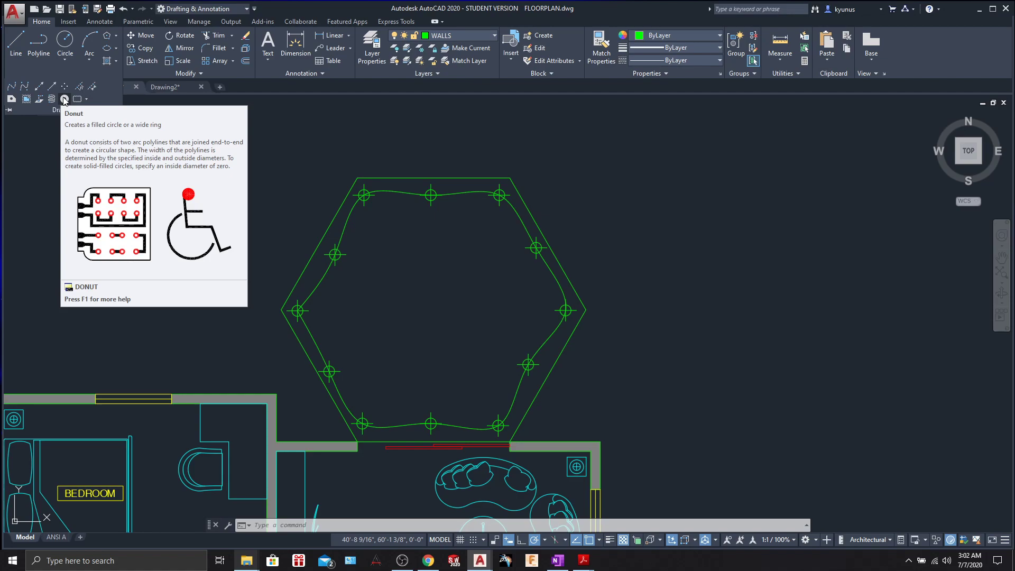
left_click(64, 99)
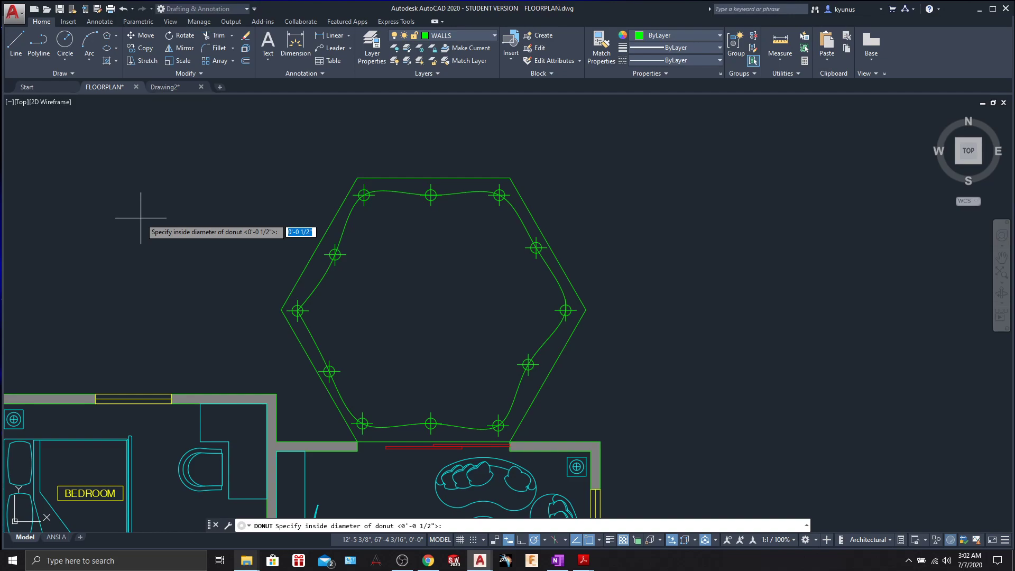
type("6")
key("Return")
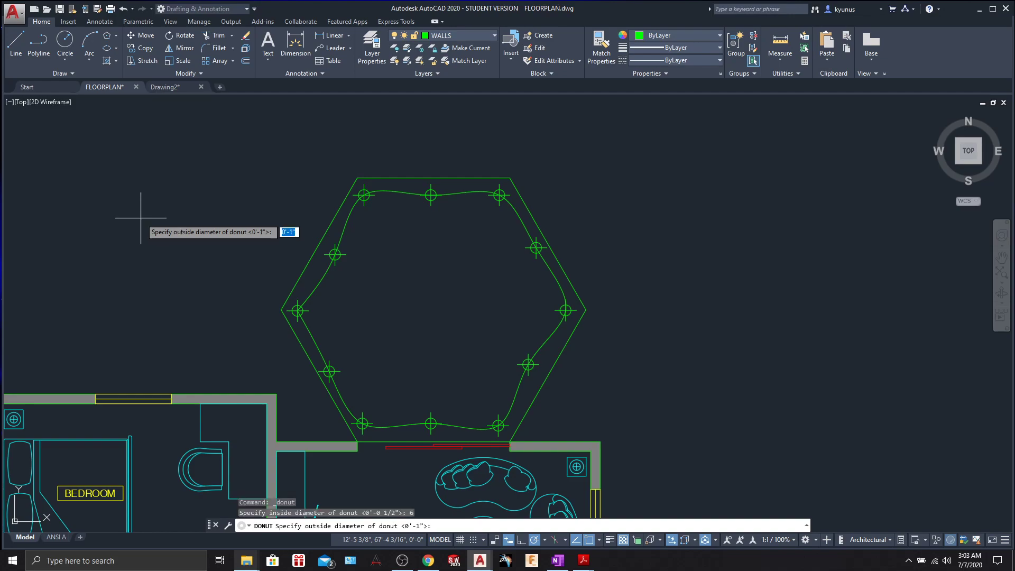
type("12")
key("Return")
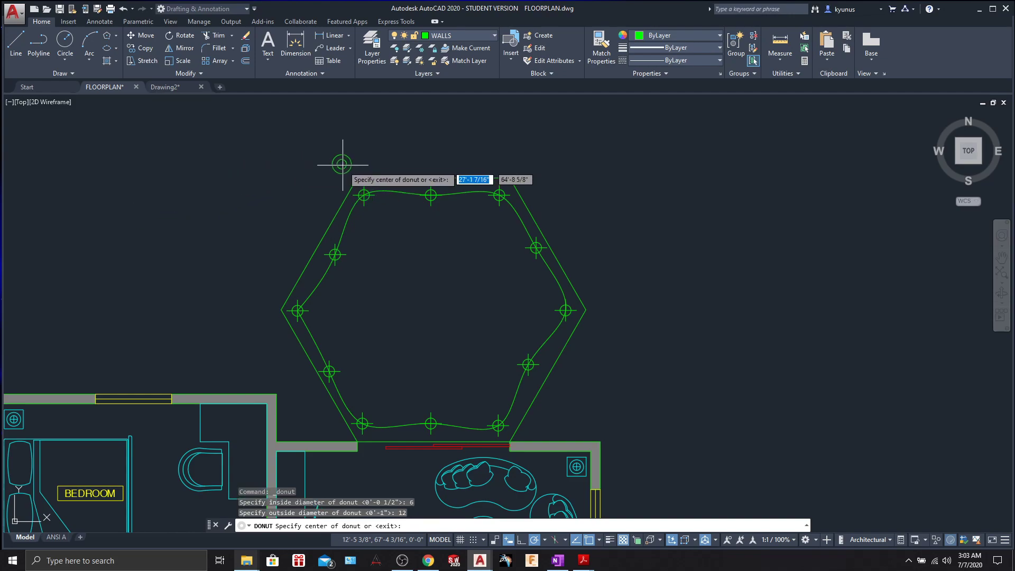
Place donuts centred on the hexagon's two upper corners and its far-right and far-left corners.
left_click(357, 177)
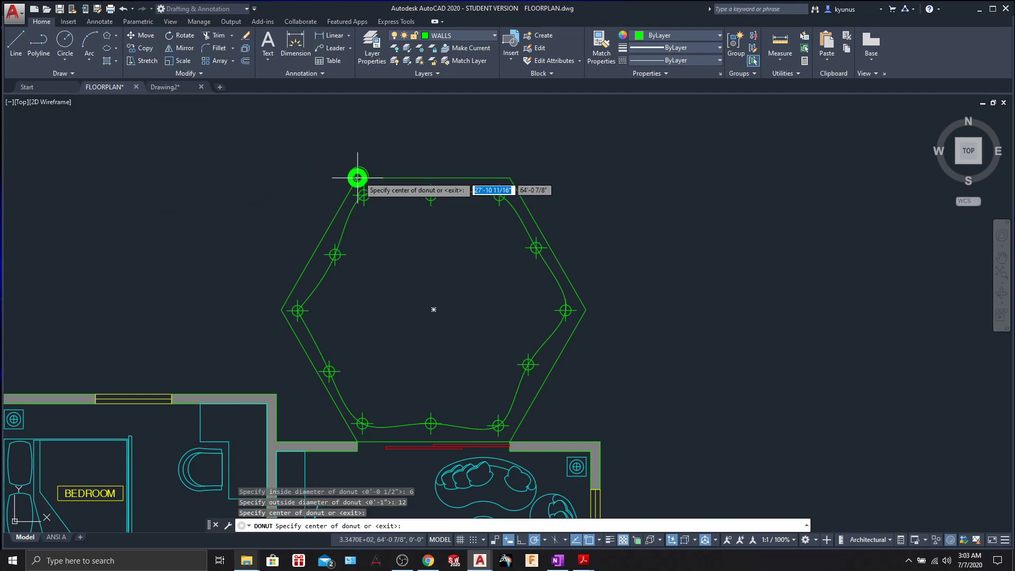
left_click(510, 178)
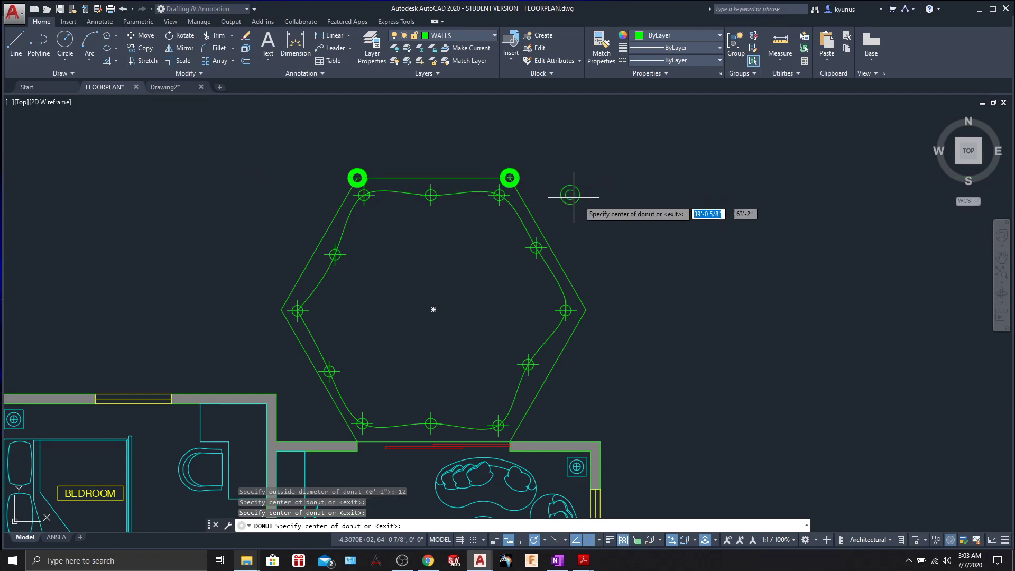
left_click(586, 310)
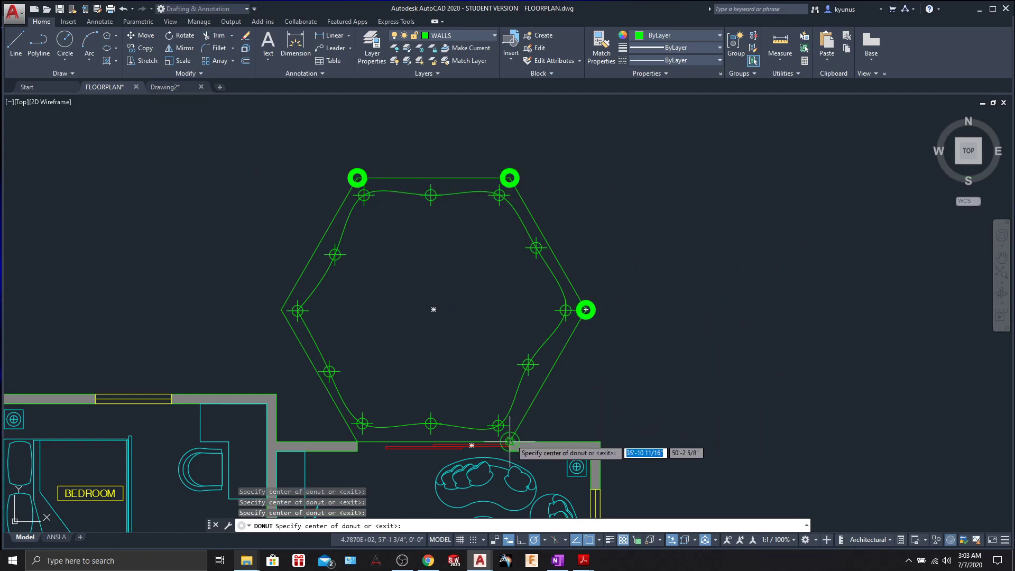
left_click(281, 310)
key("Escape")
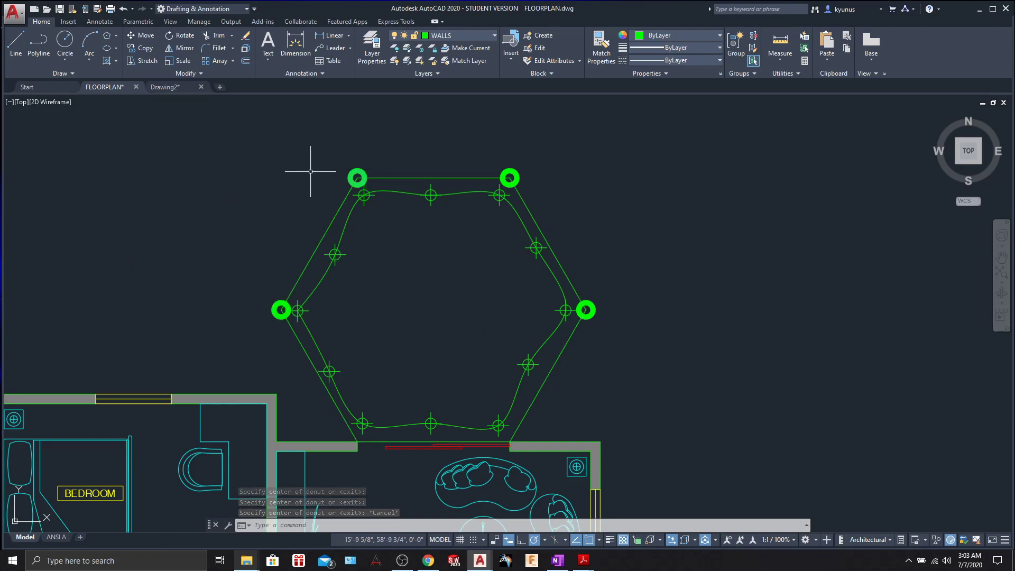
Examine the donuts on the hexagon's corners and the hexagonal area in relation to the whole floor plan.
scroll(453, 274, "down", 8)
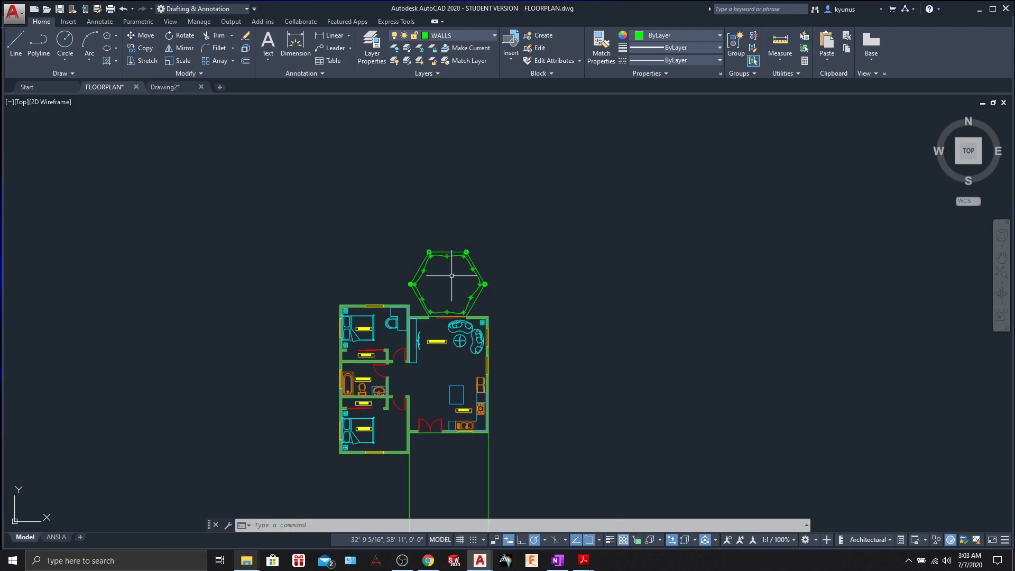
scroll(451, 275, "up", 8)
scroll(451, 275, "down", 5)
scroll(452, 276, "up", 10)
scroll(451, 275, "down", 8)
middle_click_drag(284, 220, 344, 249)
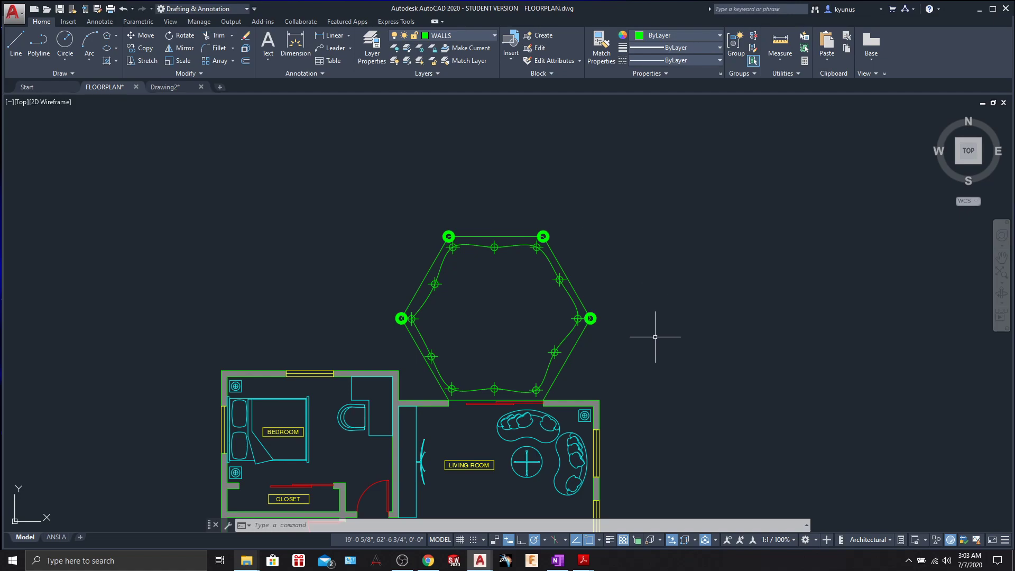
middle_click_drag(657, 319, 658, 269)
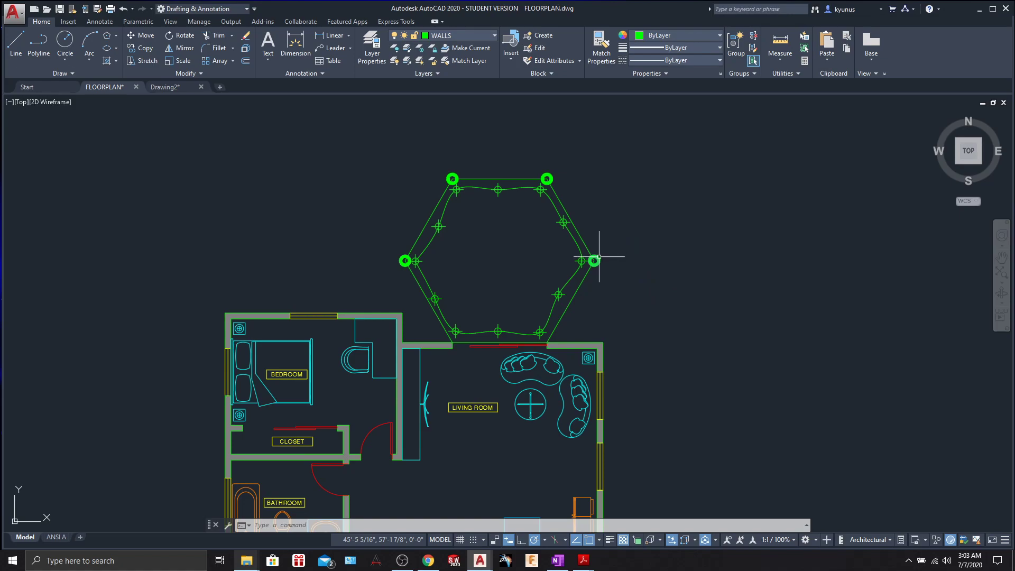
mouse_move(495, 267)
middle_mouse_down()
mouse_move(414, 234)
mouse_move(391, 206)
mouse_move(431, 211)
mouse_move(433, 222)
middle_mouse_up()
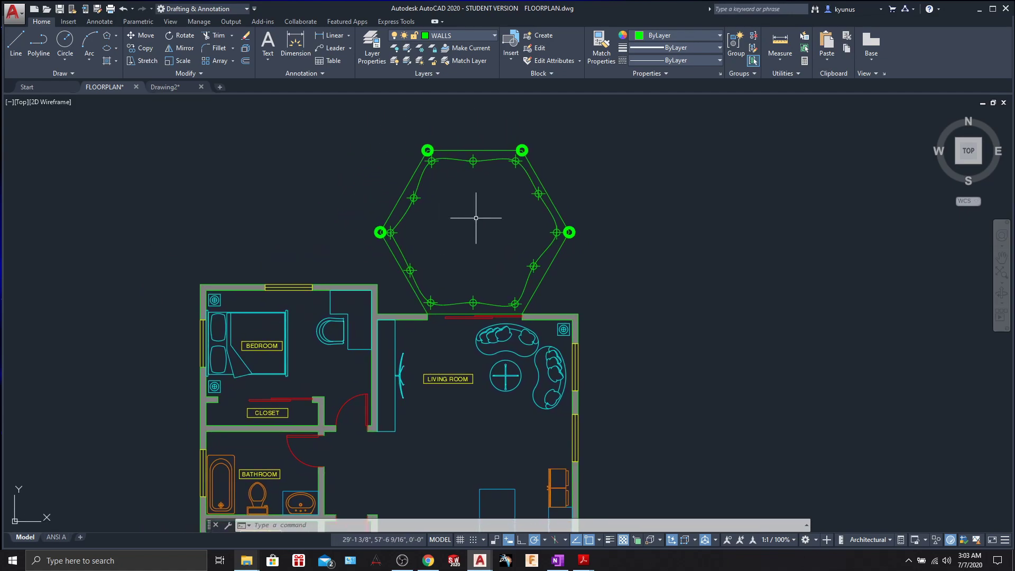
Open the extended set of drawing commands.
left_click(60, 73)
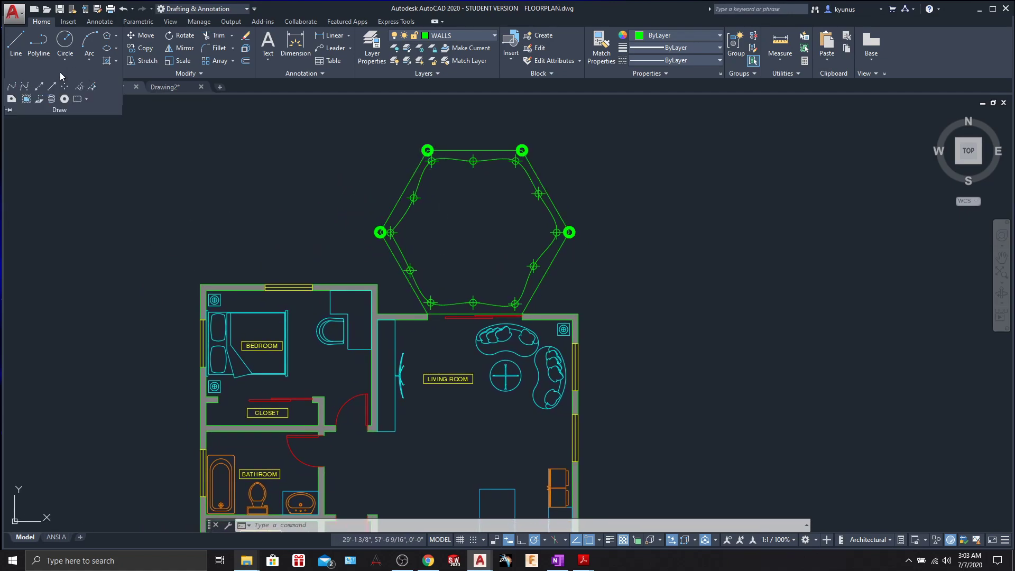